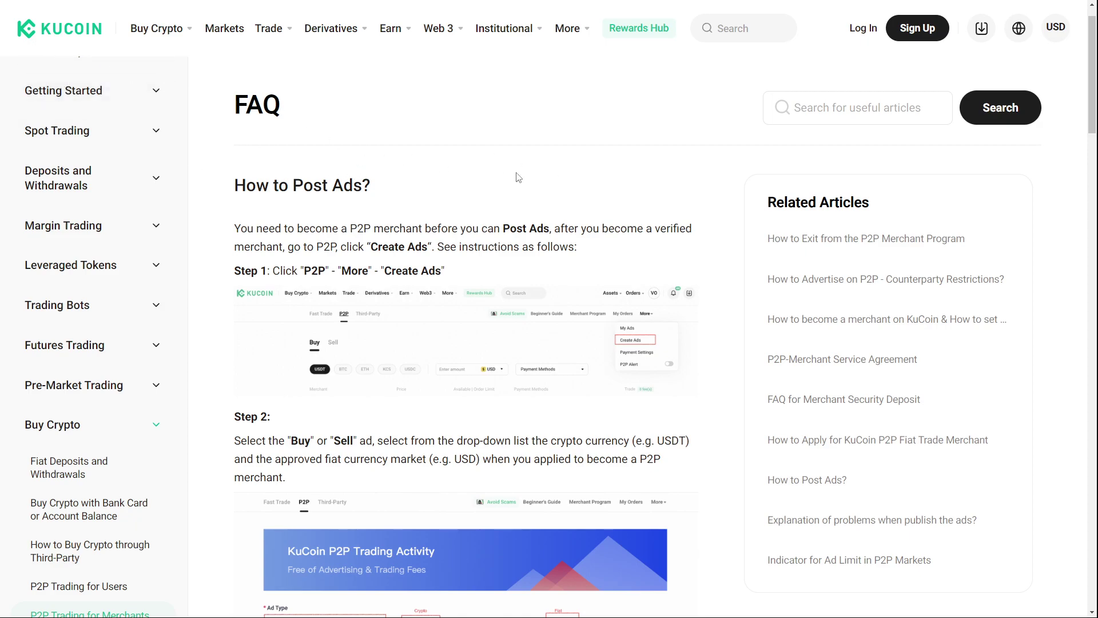
pyautogui.scroll(-2, 524, 178)
# - Highlight the article heading and the merchant requirement sentence while reading the introduction
pyautogui.moveTo(187, 115); pyautogui.dragTo(304, 110)
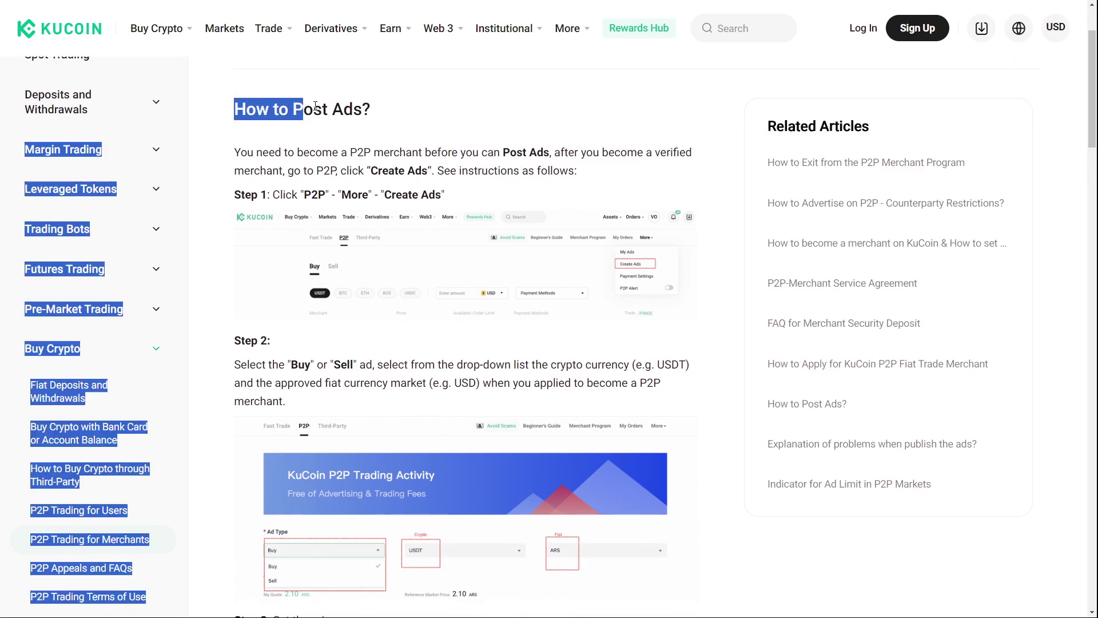
pyautogui.click(378, 125)
pyautogui.moveTo(297, 152); pyautogui.dragTo(336, 170)
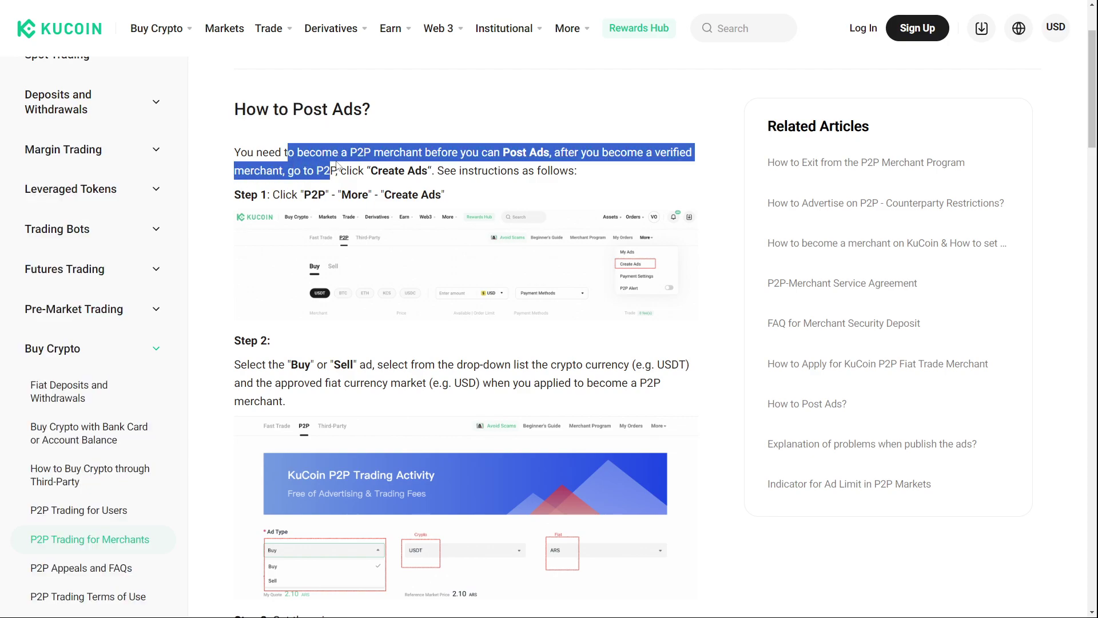
pyautogui.click(447, 169)
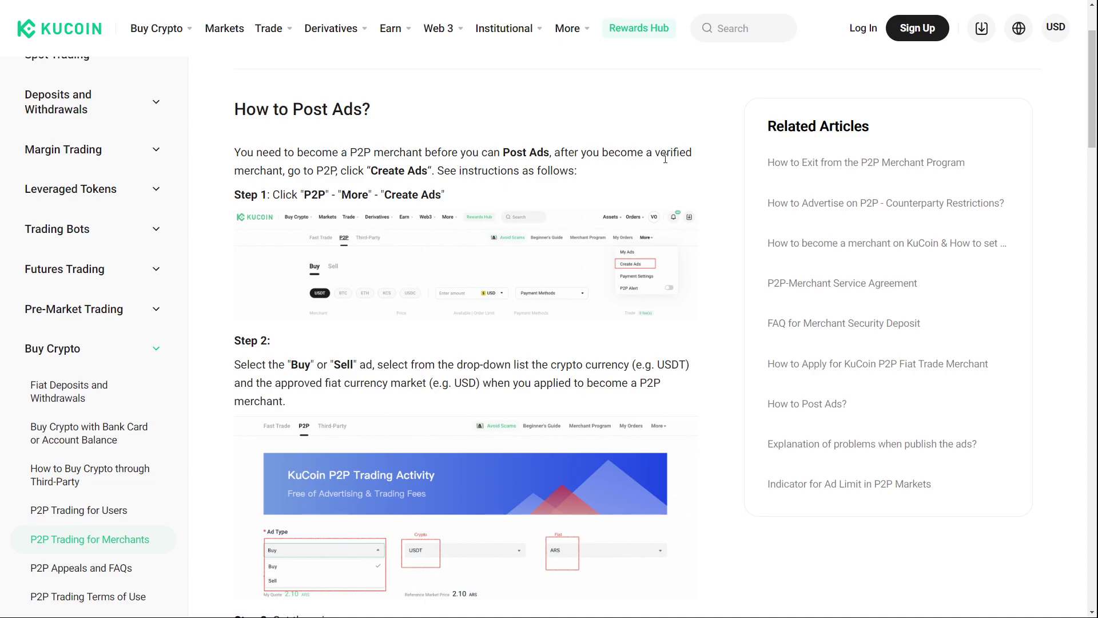
# - Highlight 'P2P' and 'Create Ads', then scroll to Step 2 and highlight 'Buy'
pyautogui.doubleClick(327, 170)
pyautogui.click(352, 185)
pyautogui.moveTo(369, 171); pyautogui.dragTo(424, 171)
pyautogui.click(467, 188)
pyautogui.scroll(-2, 378, 249)
pyautogui.scroll(-1, 344, 206)
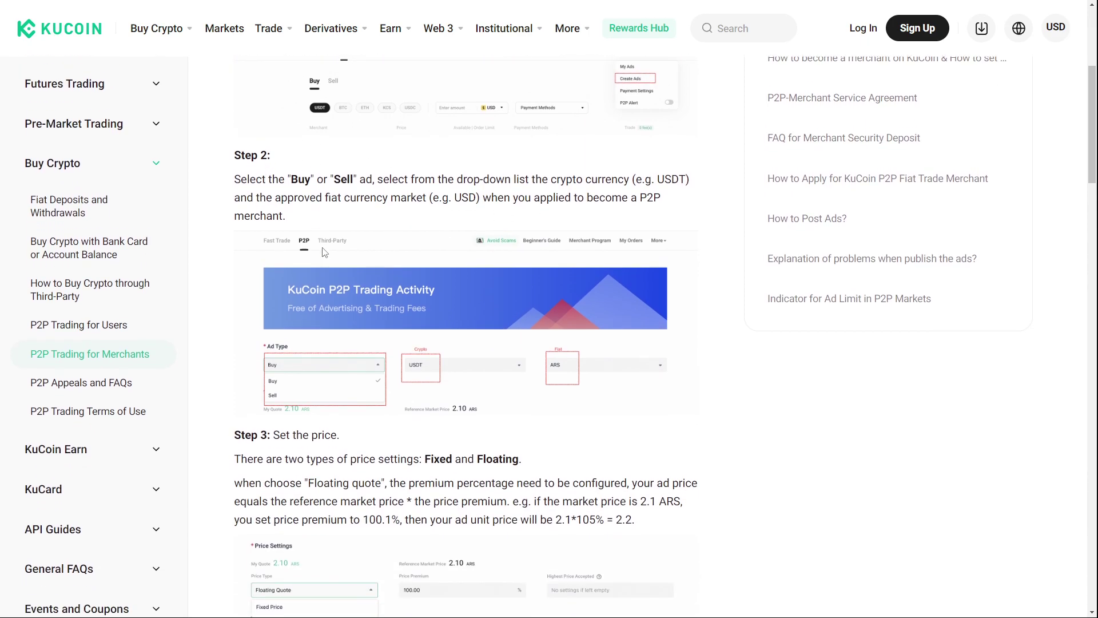
pyautogui.scroll(-1, 521, 222)
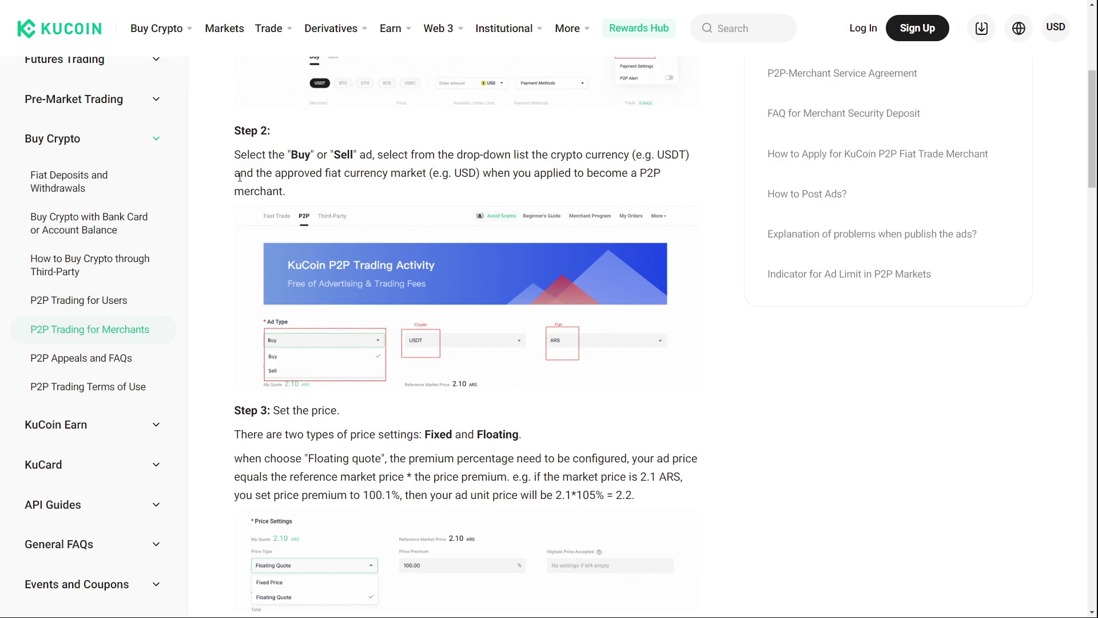
pyautogui.moveTo(289, 155); pyautogui.dragTo(308, 154)
pyautogui.click(372, 157)
pyautogui.scroll(-3, 559, 352)
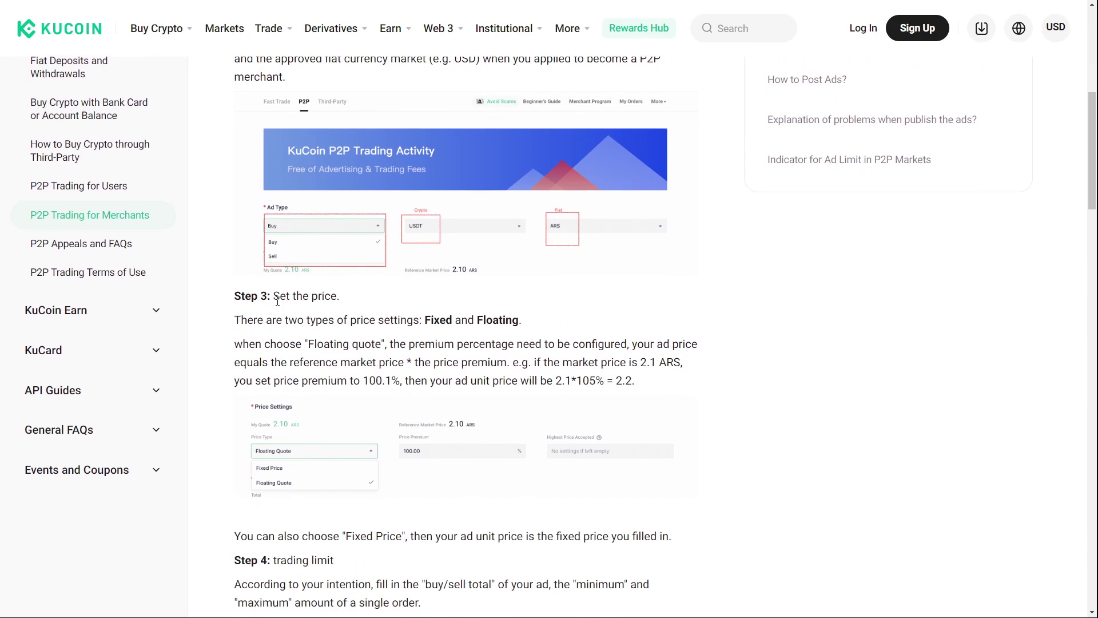
pyautogui.scroll(-2, 277, 300)
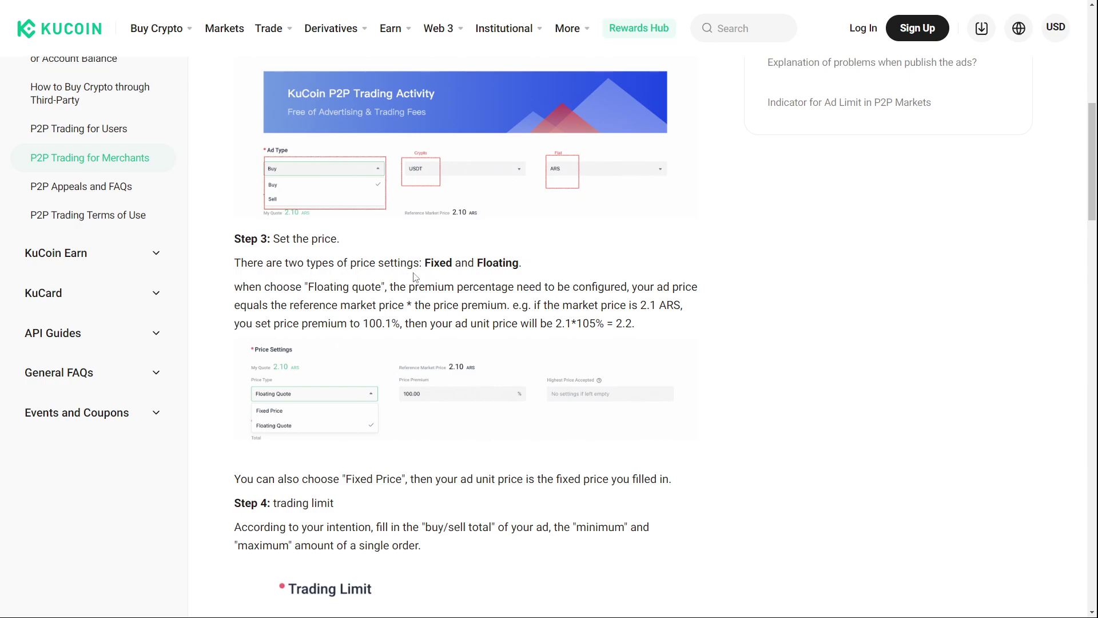
# - Mark 'Fixed' and 'Floating' in Step 3 and highlight the Floating quote phrase
pyautogui.doubleClick(433, 263)
pyautogui.doubleClick(497, 263)
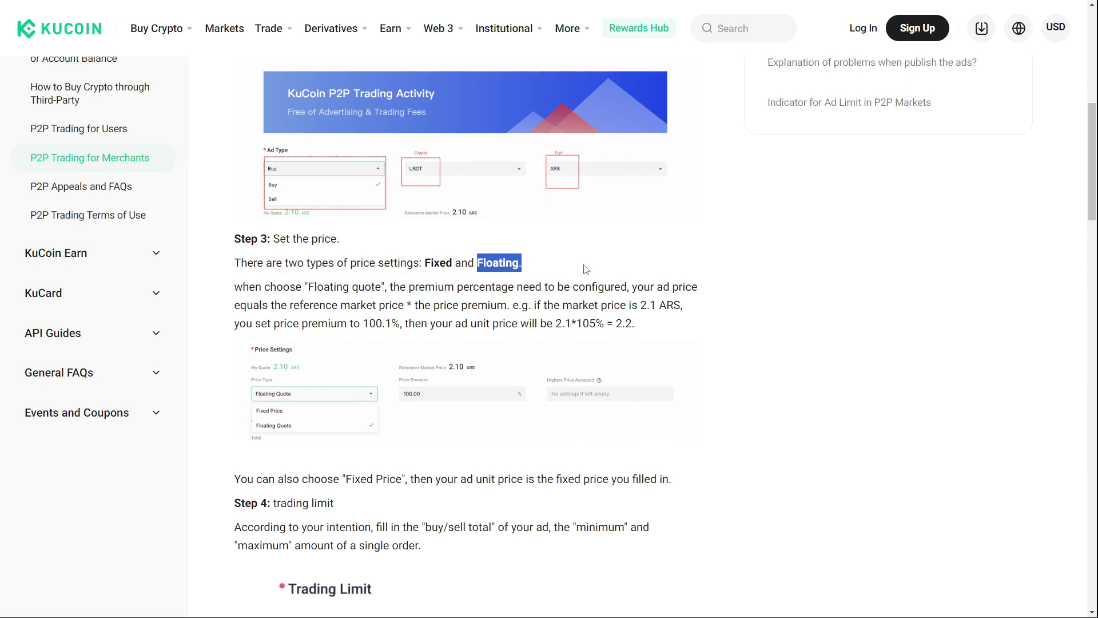
pyautogui.click(329, 288)
pyautogui.moveTo(309, 287); pyautogui.dragTo(378, 287)
pyautogui.click(395, 301)
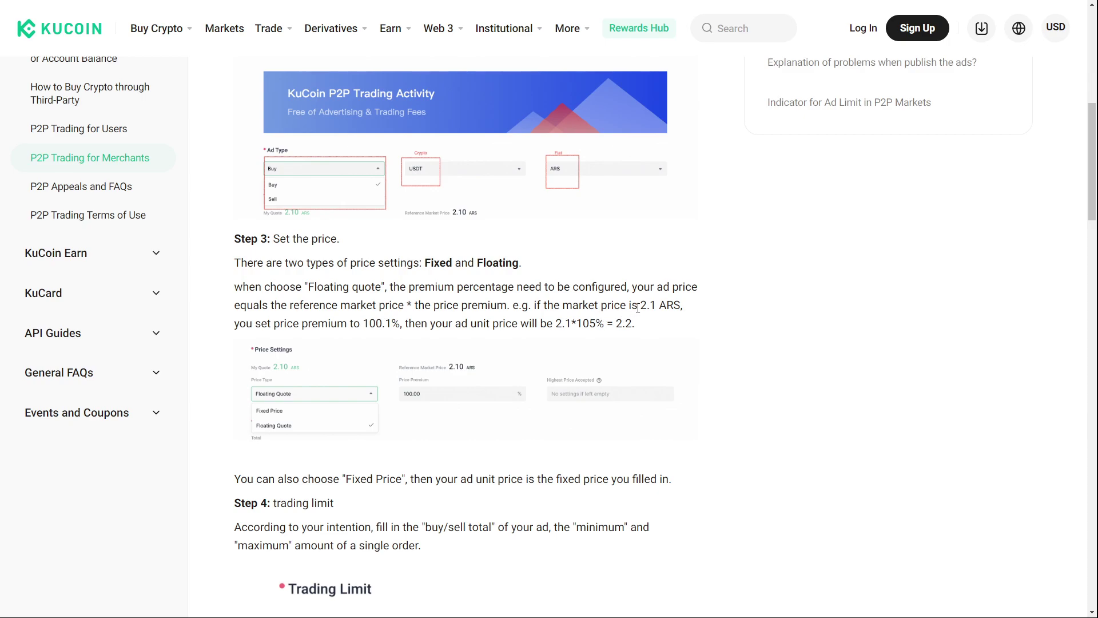
# - Highlight the example market price 2.1 and the 'Fixed Price' phrase, scrolling toward Step 5
pyautogui.moveTo(642, 306); pyautogui.dragTo(656, 305)
pyautogui.click(665, 313)
pyautogui.moveTo(641, 322); pyautogui.dragTo(403, 286)
pyautogui.click(751, 365)
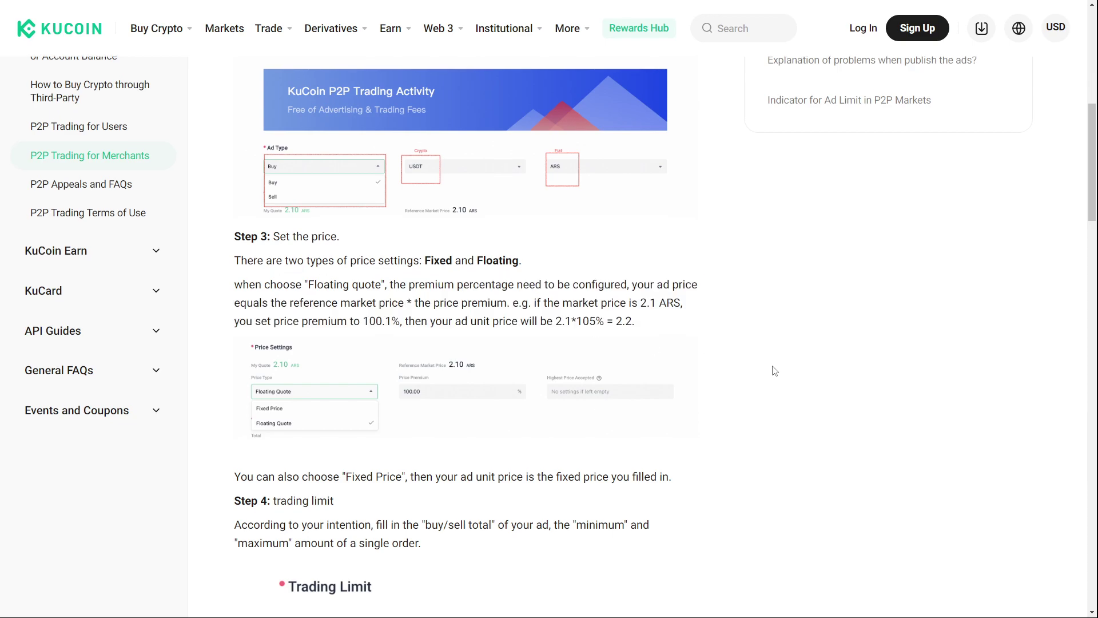
pyautogui.scroll(-3, 772, 365)
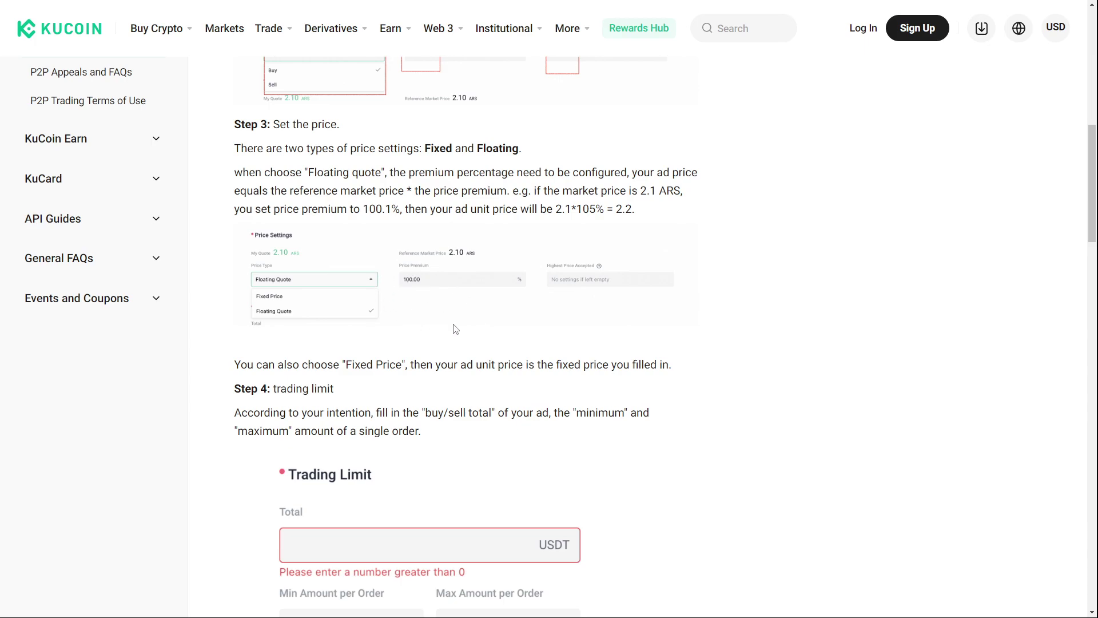
pyautogui.scroll(-1, 541, 292)
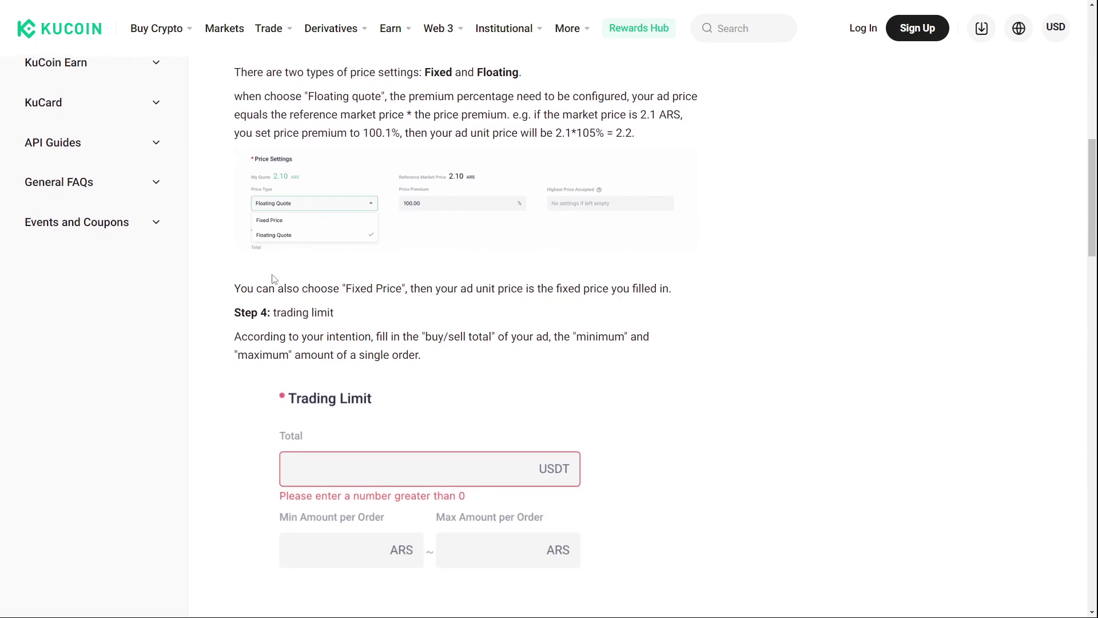
pyautogui.moveTo(335, 289); pyautogui.dragTo(375, 288)
pyautogui.click(387, 302)
pyautogui.scroll(-2, 678, 297)
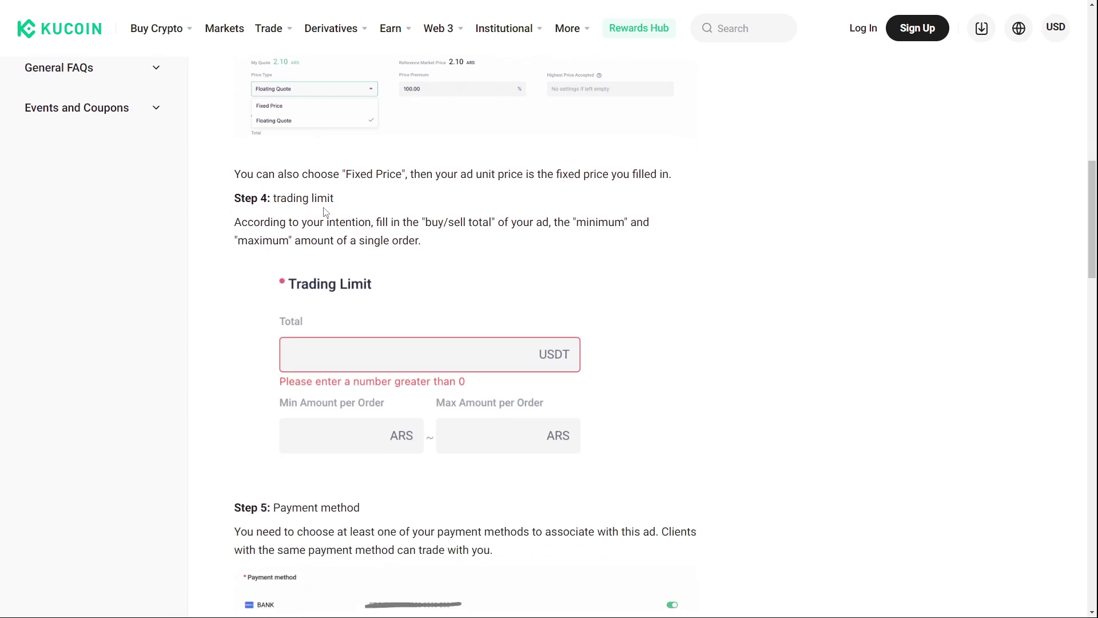
# - Highlight the Step 4 'Trading Limit' title, with the Step 5 heading below
pyautogui.moveTo(335, 198); pyautogui.dragTo(273, 199)
pyautogui.click(274, 222)
pyautogui.scroll(-2, 410, 253)
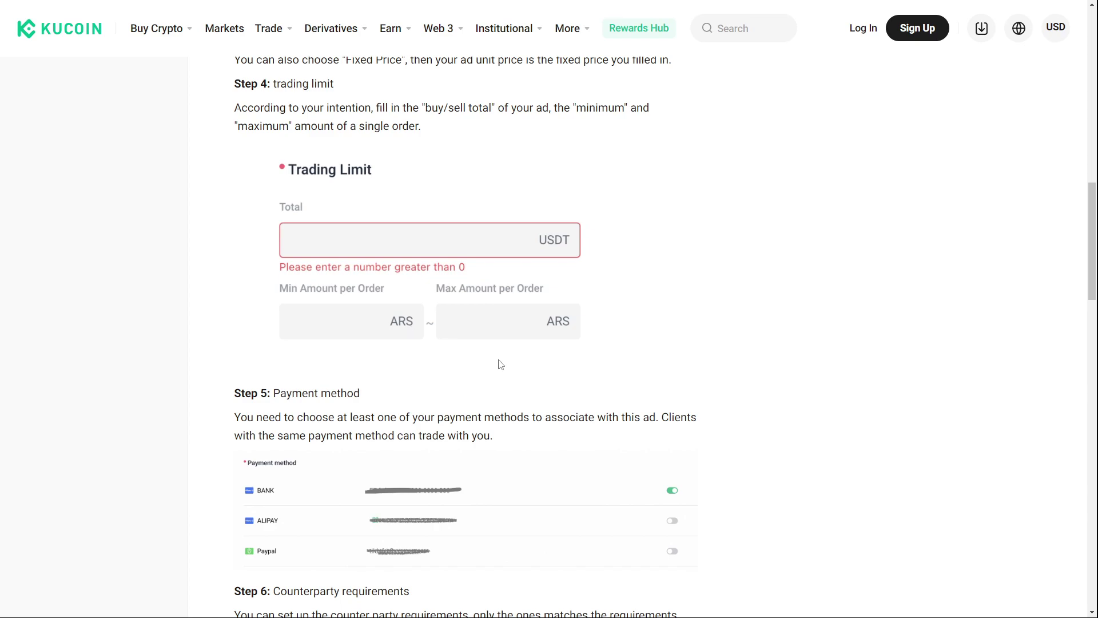
pyautogui.scroll(-1, 482, 348)
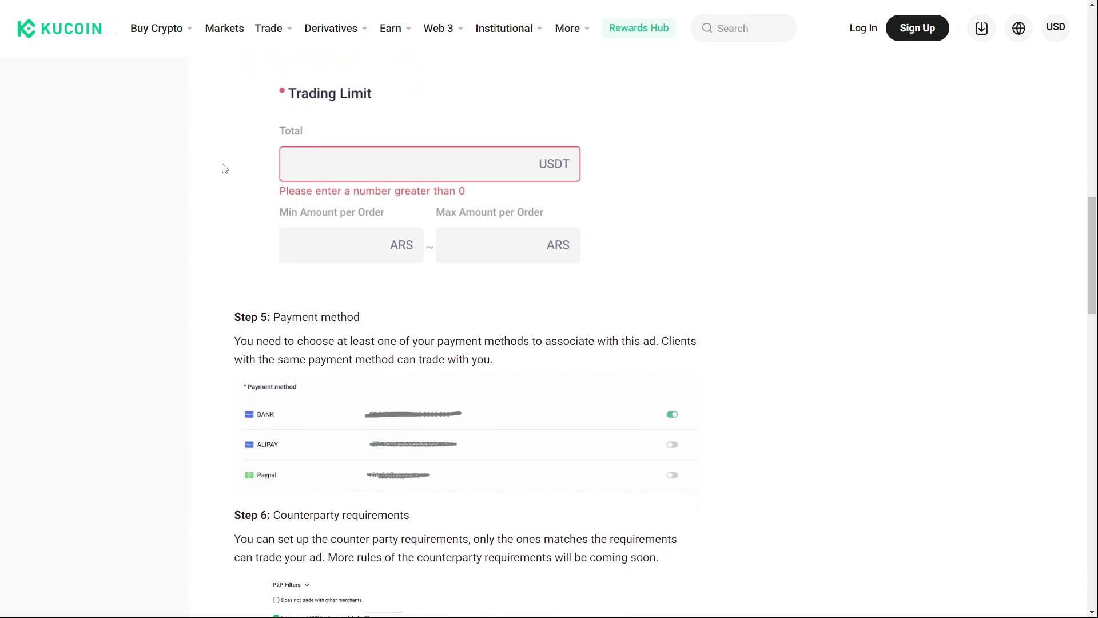
pyautogui.scroll(-1, 326, 238)
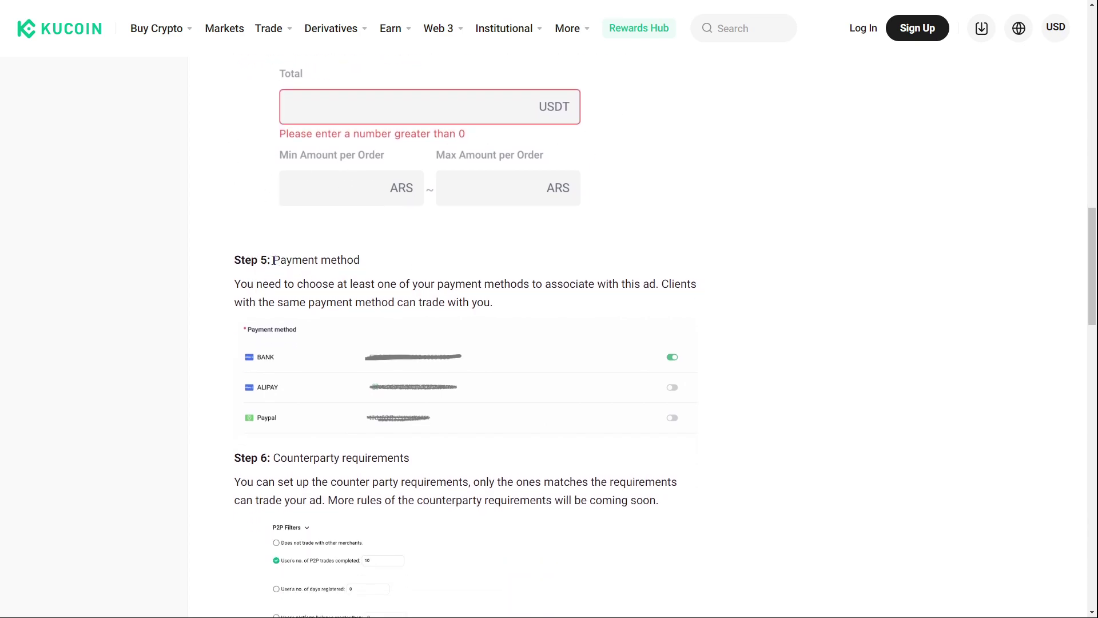
# - Read Step 5 'Payment method' and scroll on to the Step 6 counterparty screenshot
pyautogui.moveTo(273, 260); pyautogui.dragTo(361, 260)
pyautogui.click(296, 298)
pyautogui.moveTo(493, 302); pyautogui.dragTo(172, 311)
pyautogui.click(229, 326)
pyautogui.scroll(-1, 228, 327)
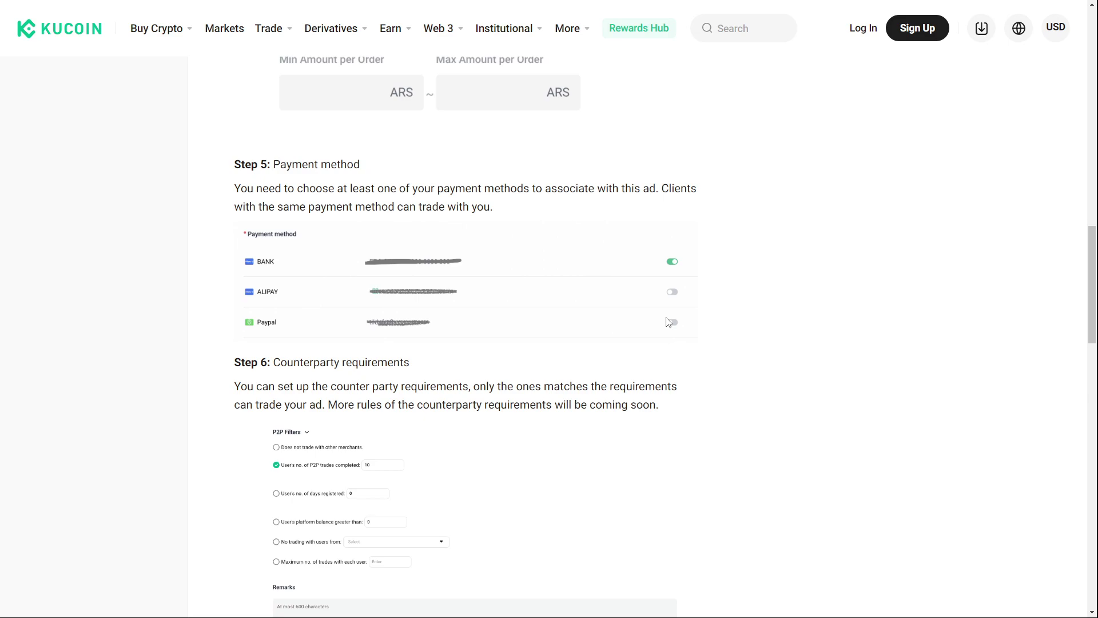
pyautogui.scroll(-1, 386, 344)
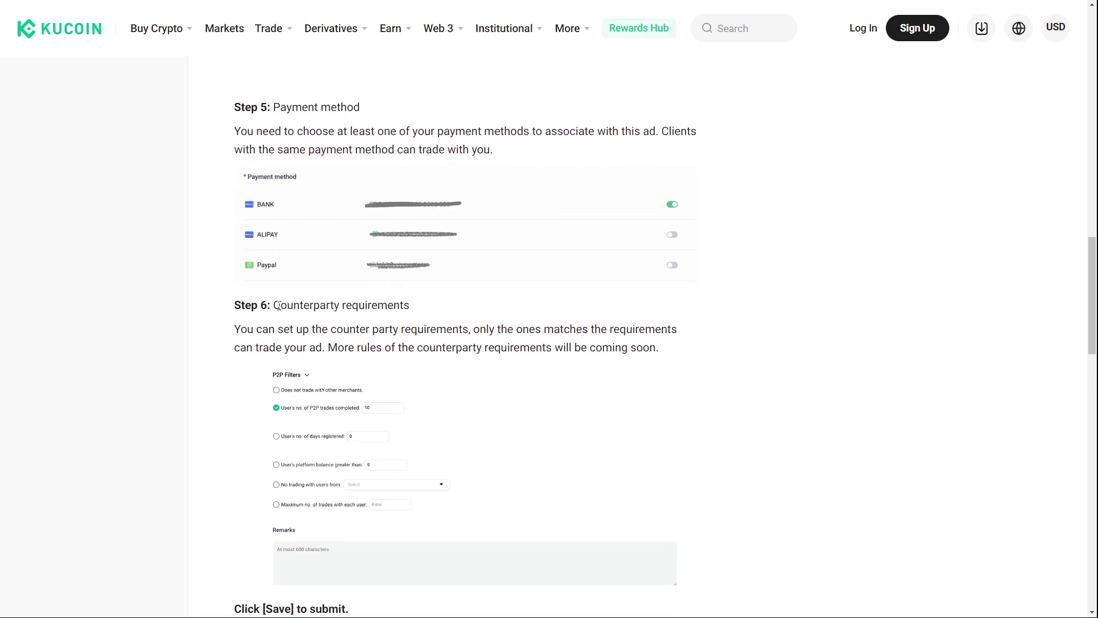
pyautogui.scroll(-1, 311, 276)
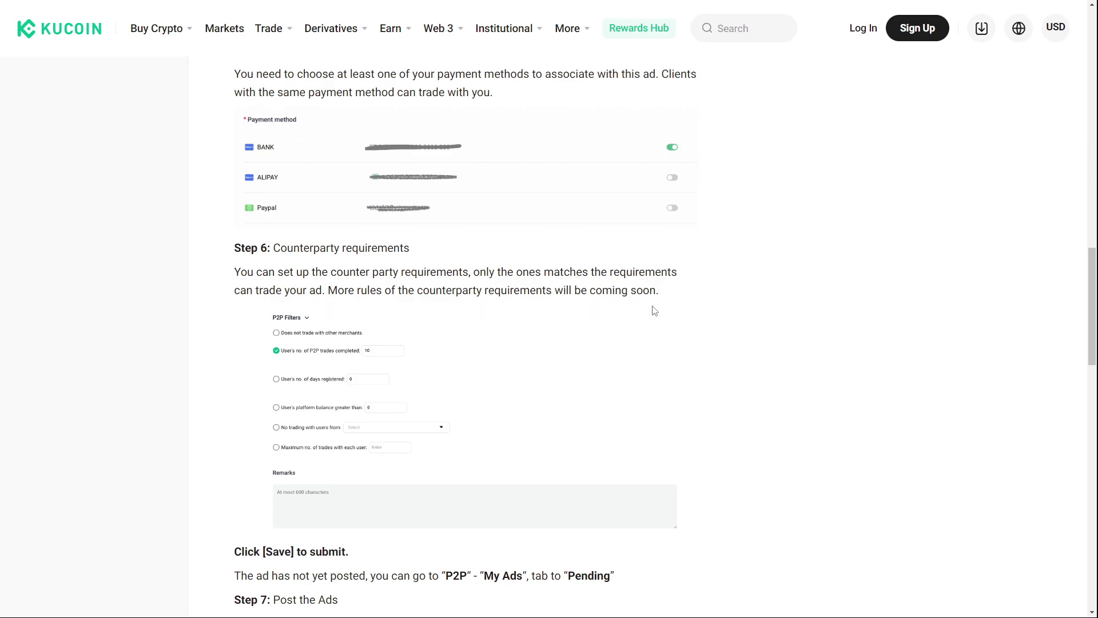
pyautogui.scroll(-2, 687, 311)
pyautogui.scroll(-1, 686, 311)
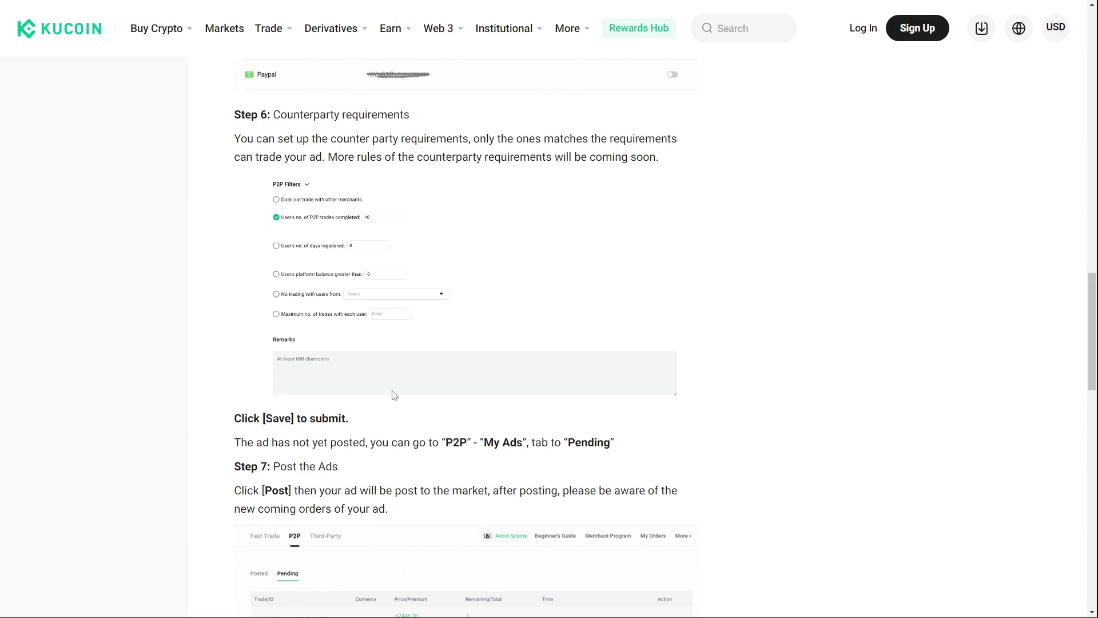
pyautogui.scroll(-2, 394, 395)
pyautogui.scroll(-1, 377, 376)
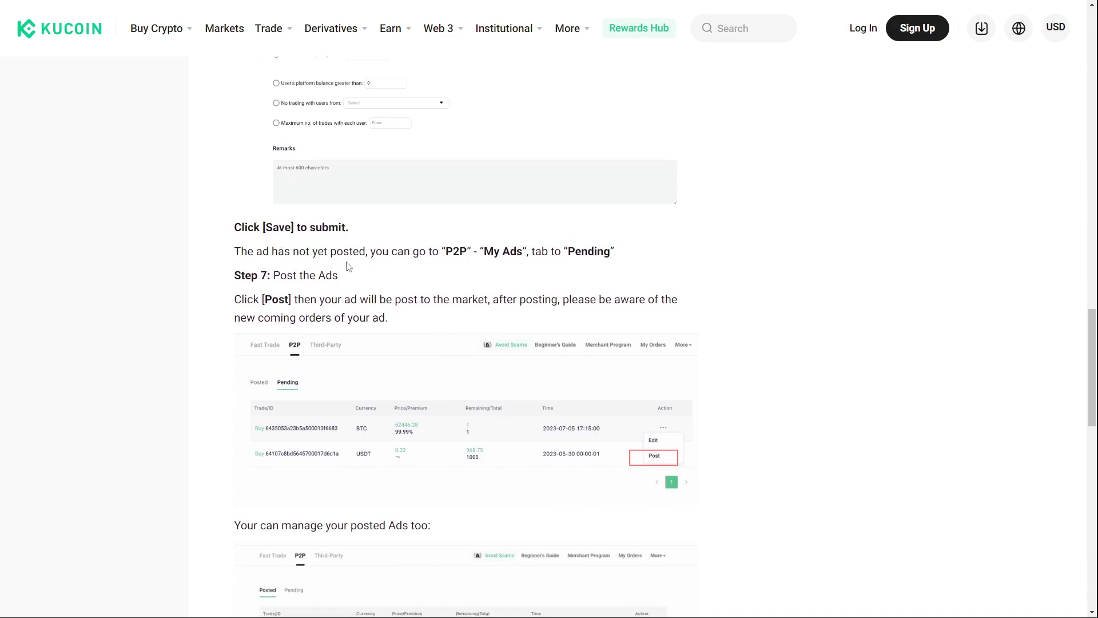
# - Read the Step 7 pending-ads instruction and 'My Ads' mention, reaching the posted-ads screenshot
pyautogui.moveTo(443, 251); pyautogui.dragTo(544, 250)
pyautogui.click(478, 268)
pyautogui.click(568, 266)
pyautogui.scroll(-1, 413, 326)
pyautogui.scroll(-1, 414, 325)
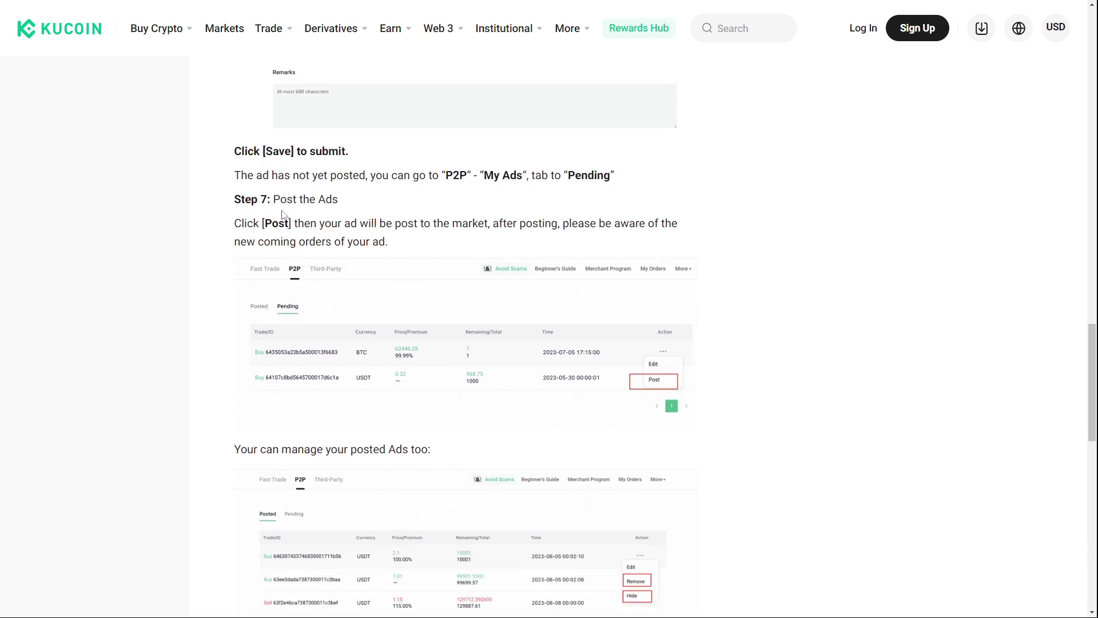
pyautogui.moveTo(232, 204); pyautogui.dragTo(275, 199)
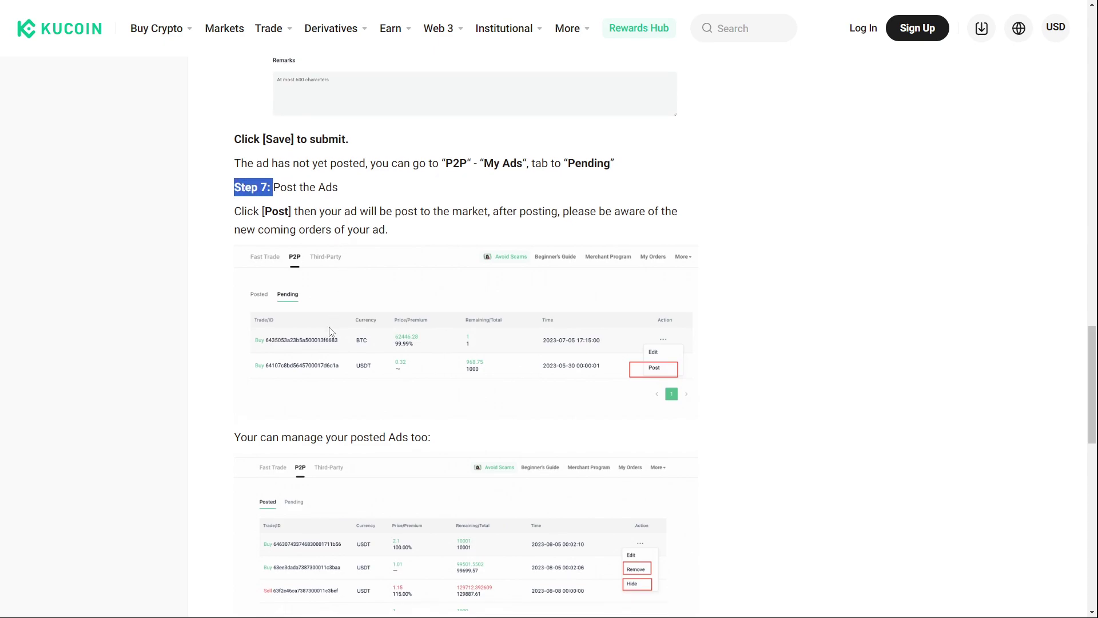
pyautogui.scroll(-2, 344, 286)
pyautogui.scroll(2, 345, 285)
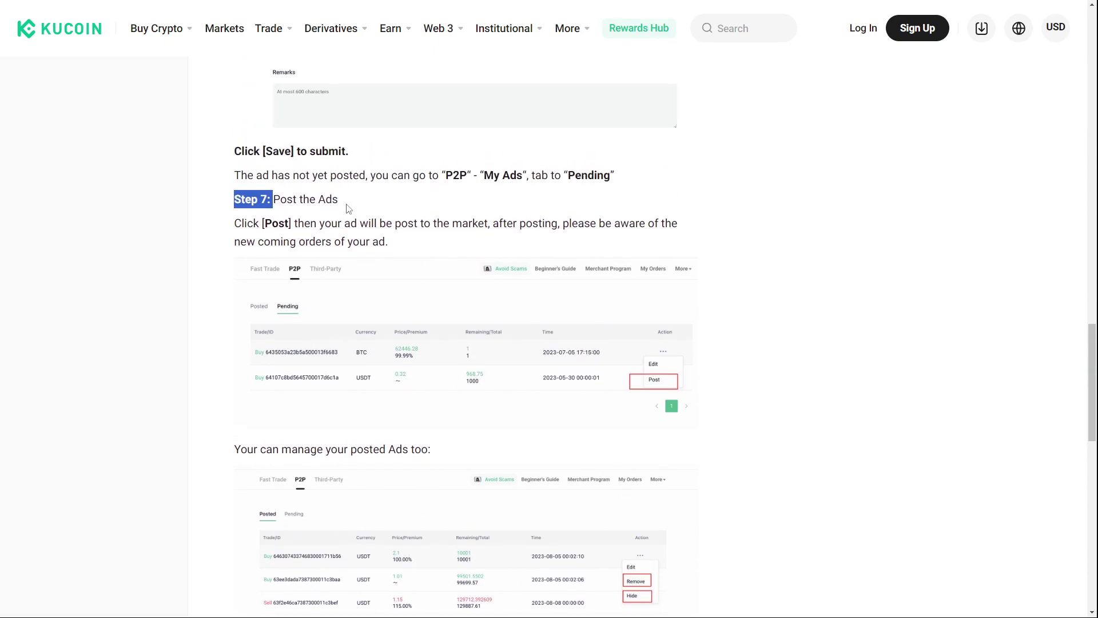
pyautogui.click(349, 209)
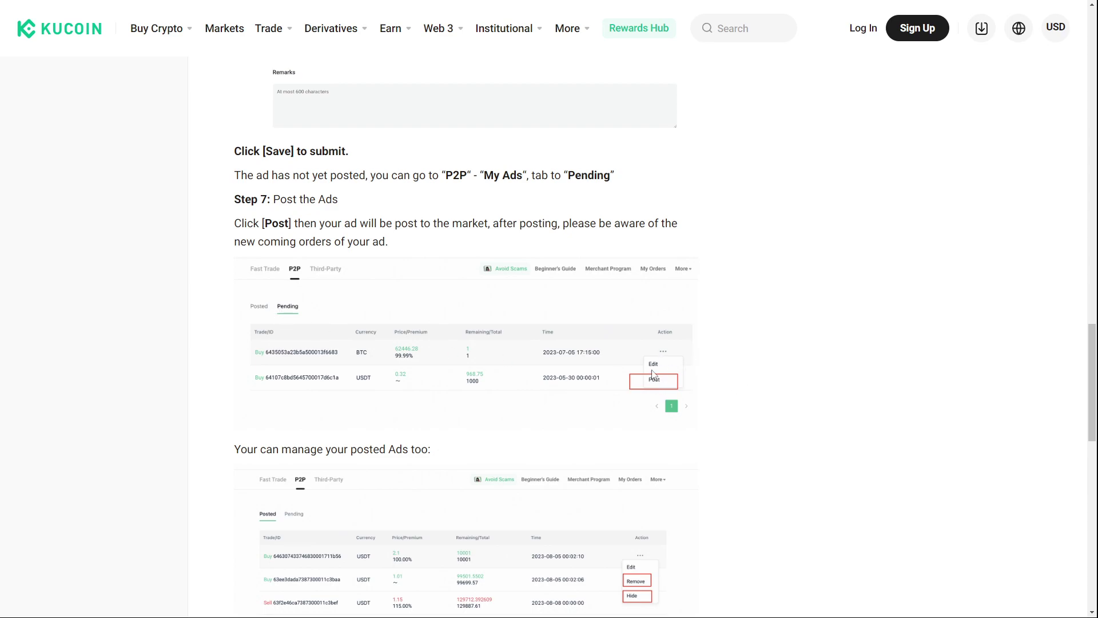
pyautogui.scroll(-1, 623, 384)
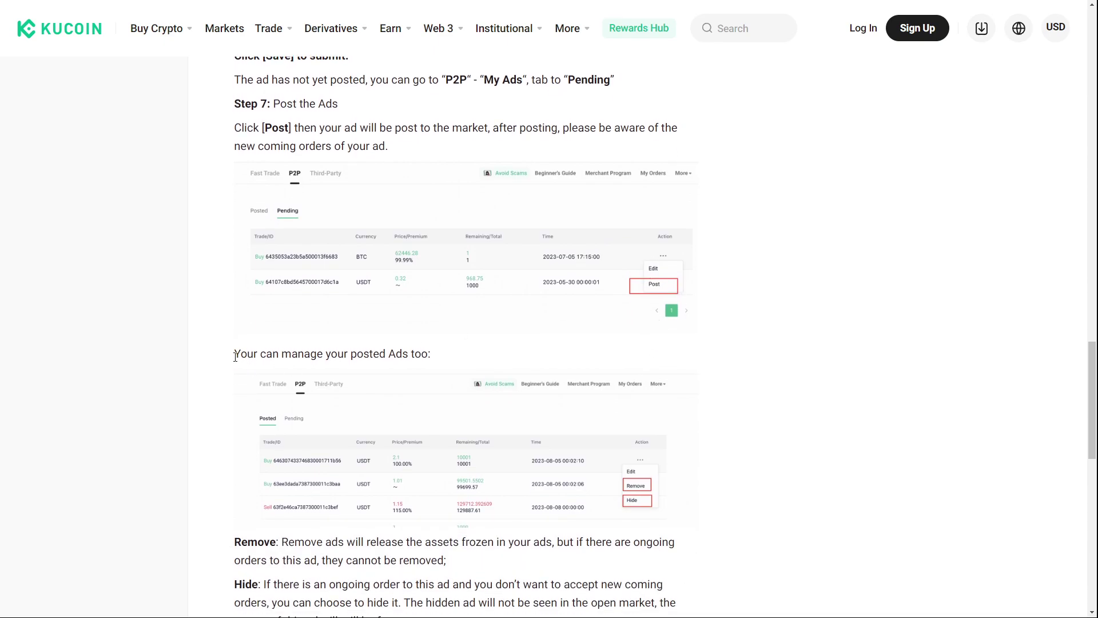
pyautogui.scroll(-1, 442, 360)
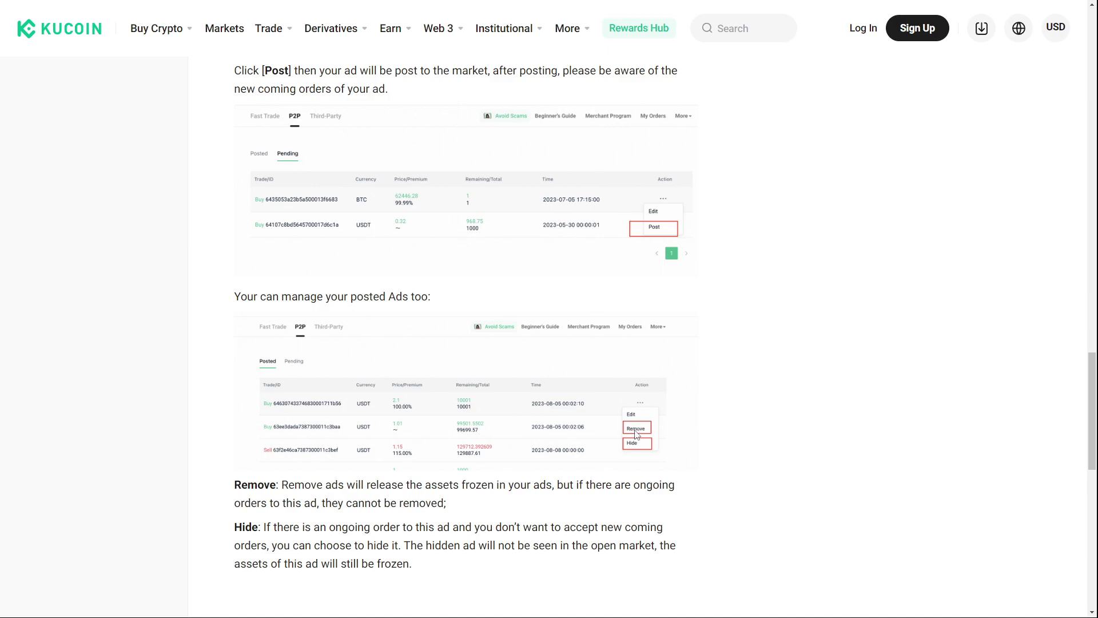
pyautogui.scroll(-1, 643, 431)
pyautogui.scroll(-1, 641, 430)
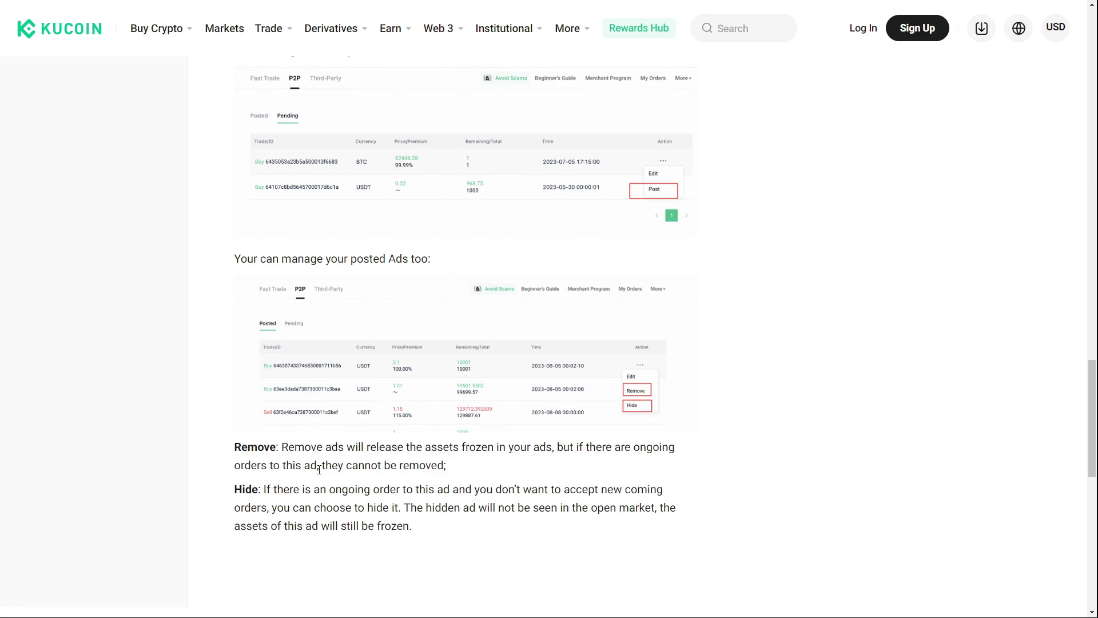
# - Highlight the Remove and Hide explanations at the bottom of the article
pyautogui.moveTo(319, 468); pyautogui.dragTo(473, 489)
pyautogui.click(754, 486)
pyautogui.scroll(1, 790, 498)
# - Press Home to jump to the article's introduction and Step 1
pyautogui.press('Home')
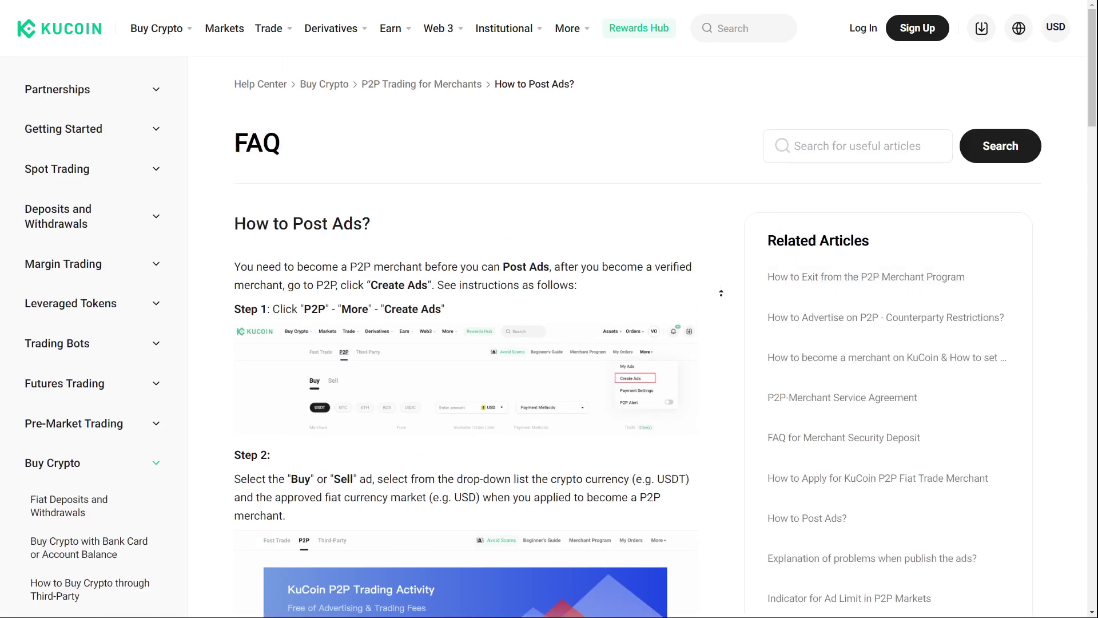